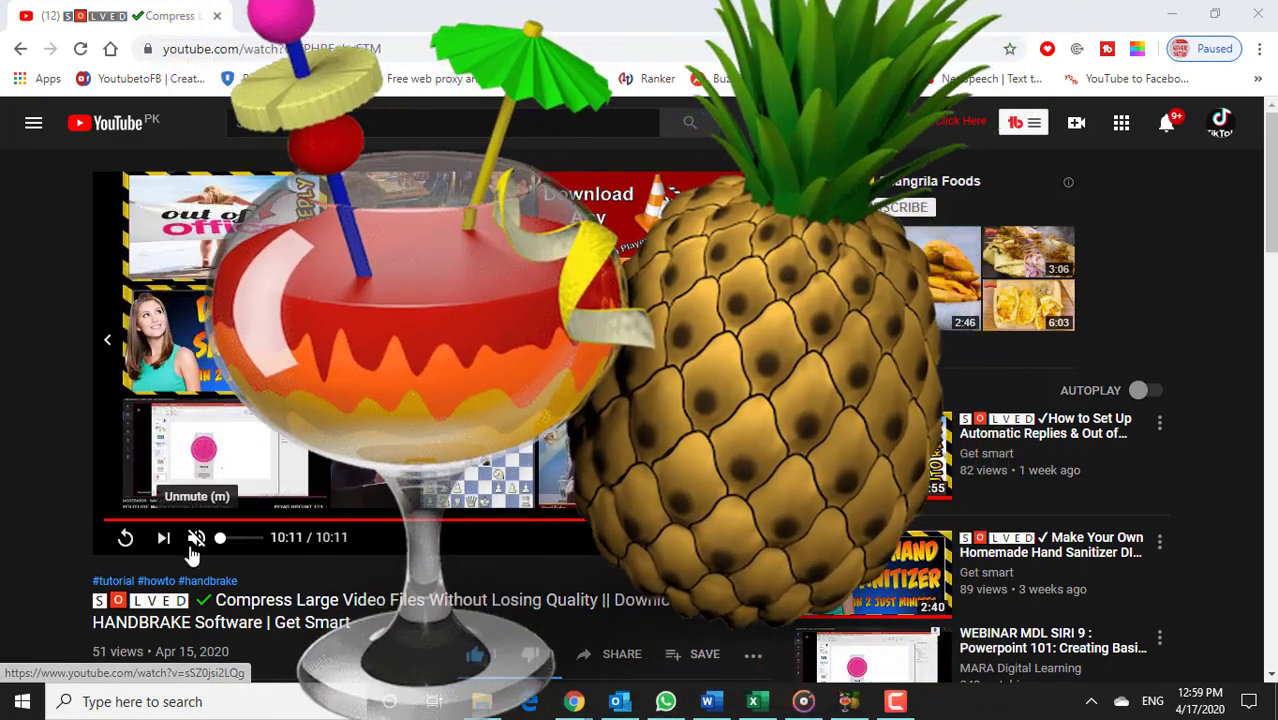
- Open the Get smart channel page from below the tutorial video, then switch to HandBrake
scroll(224, 568, down, 1)
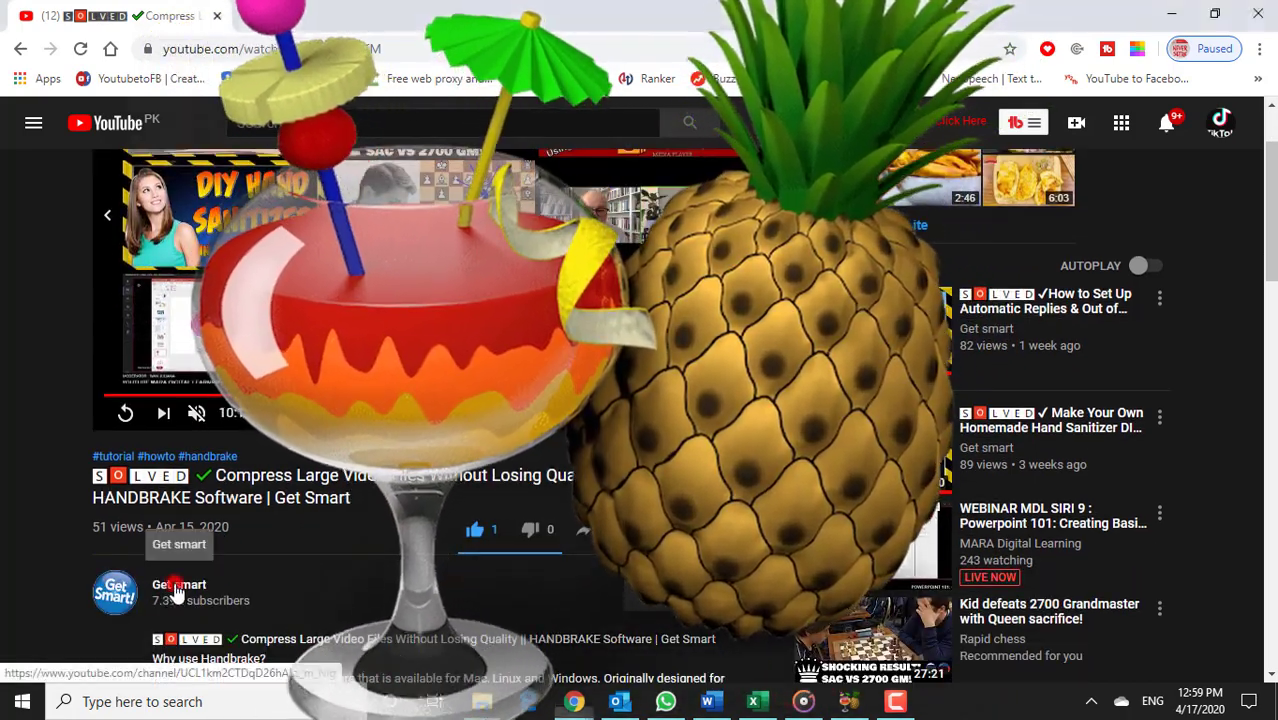
click(175, 590)
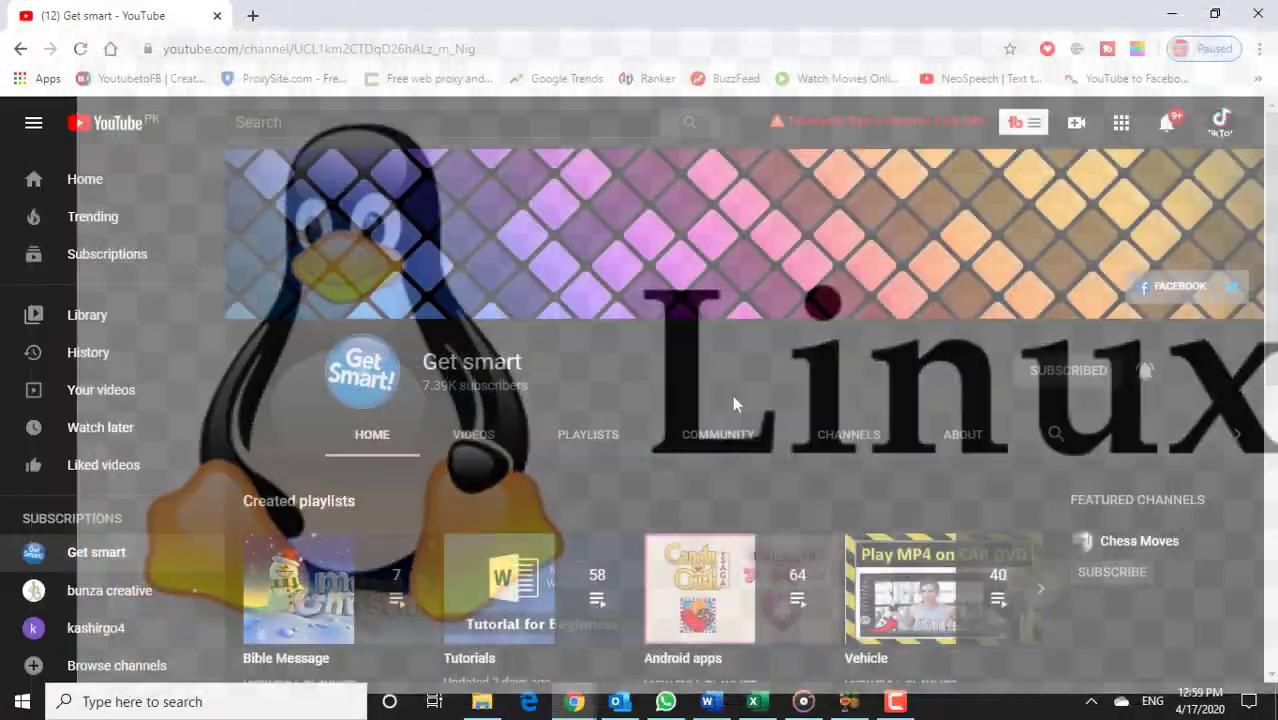
click(849, 704)
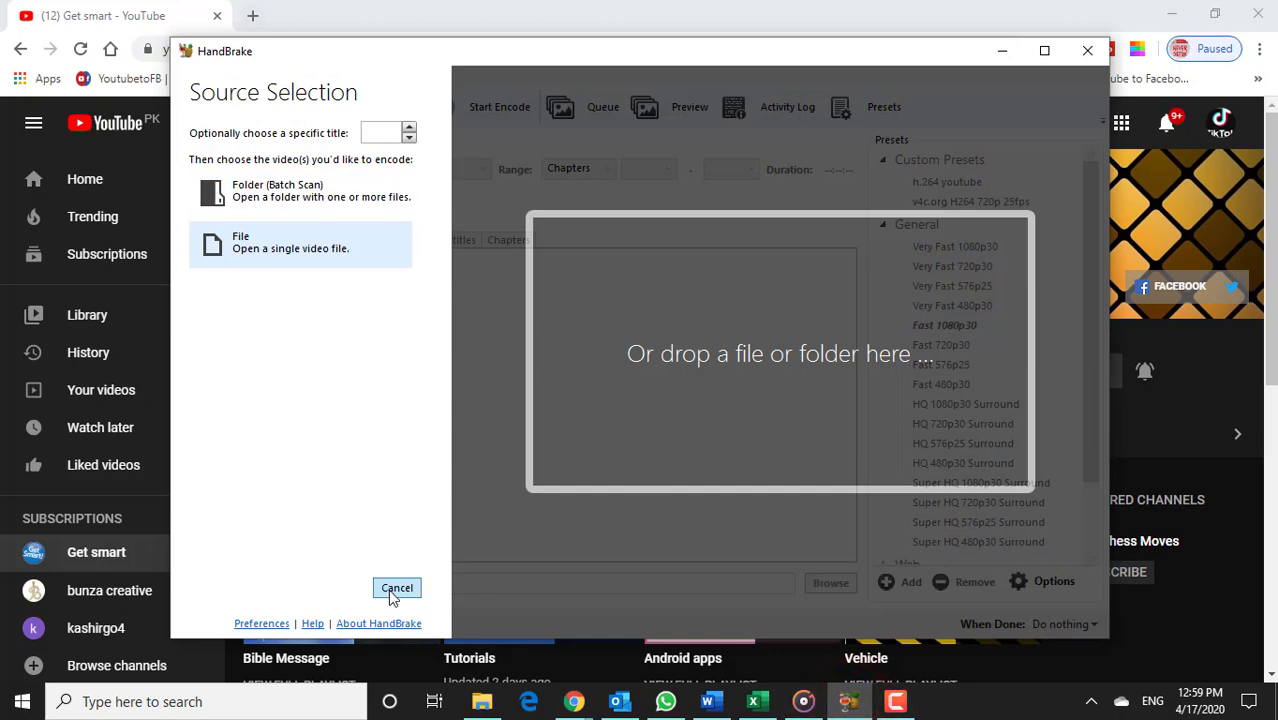
- Cancel source selection and check HandBrake's version 1.3.1 in Help > About before going back
click(394, 590)
click(363, 77)
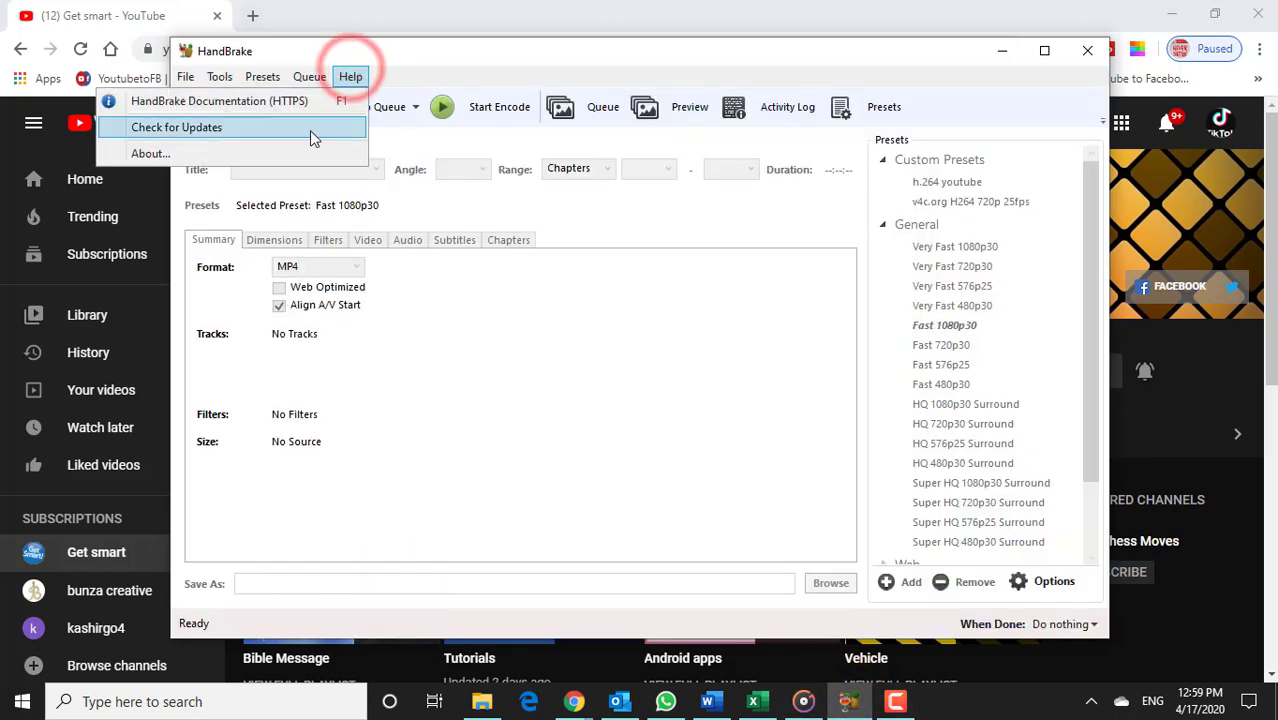
click(230, 159)
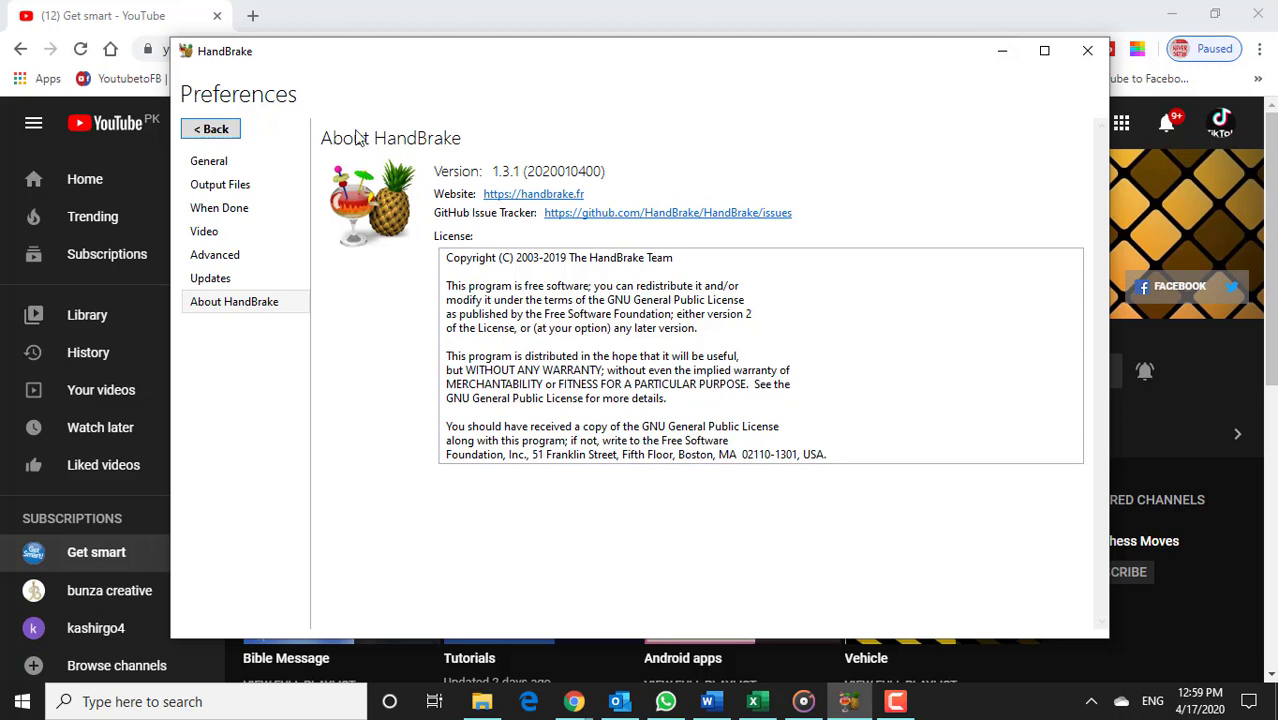
click(214, 130)
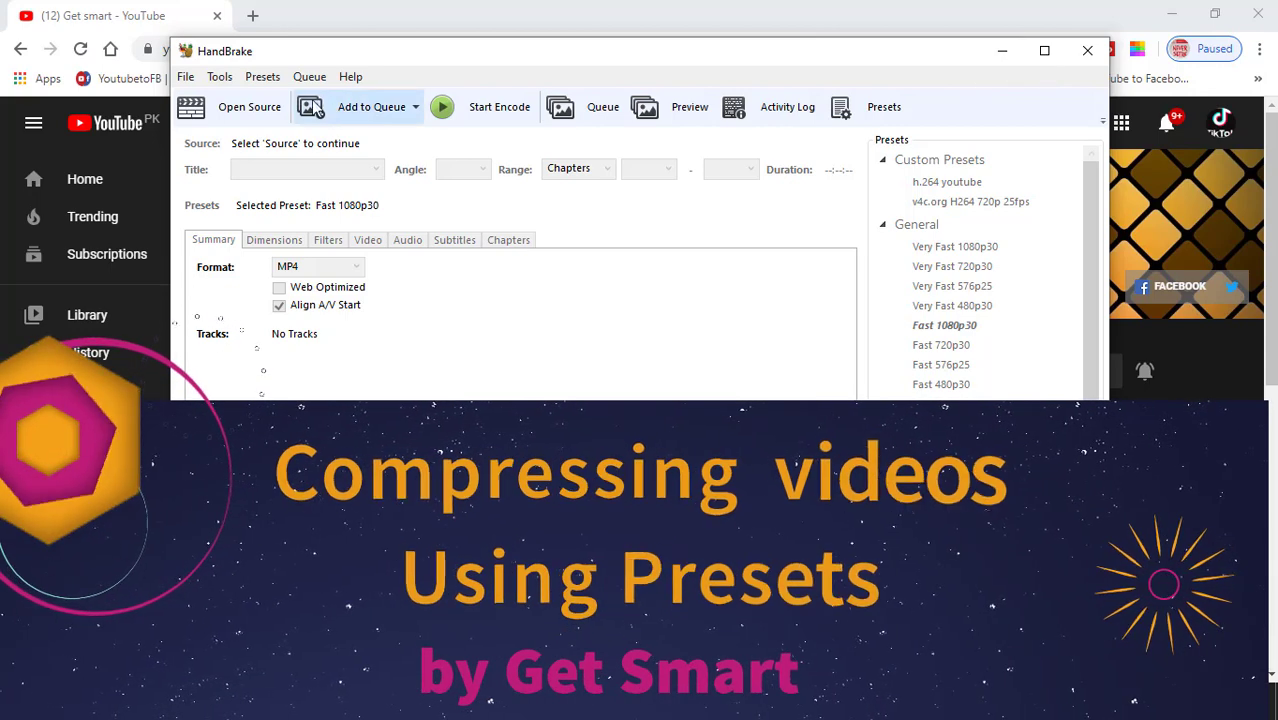
- Minimize HandBrake and scroll through the Get smart channel page on YouTube
click(250, 107)
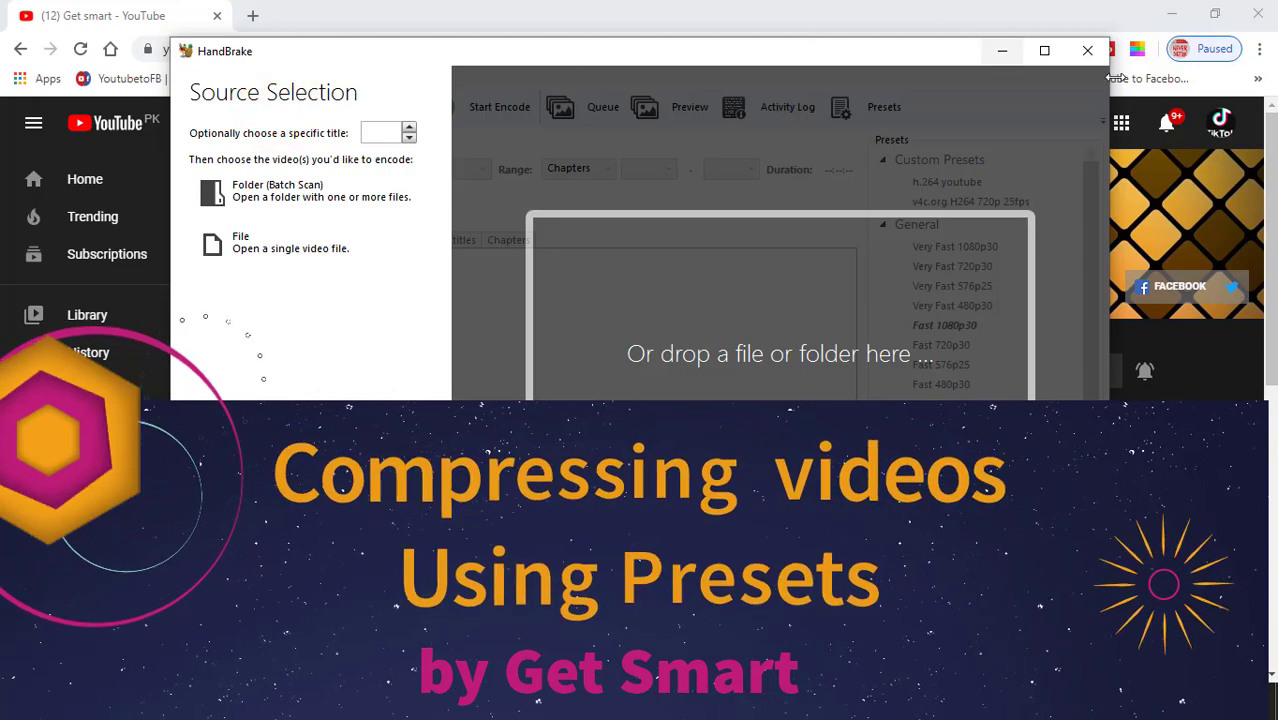
click(999, 55)
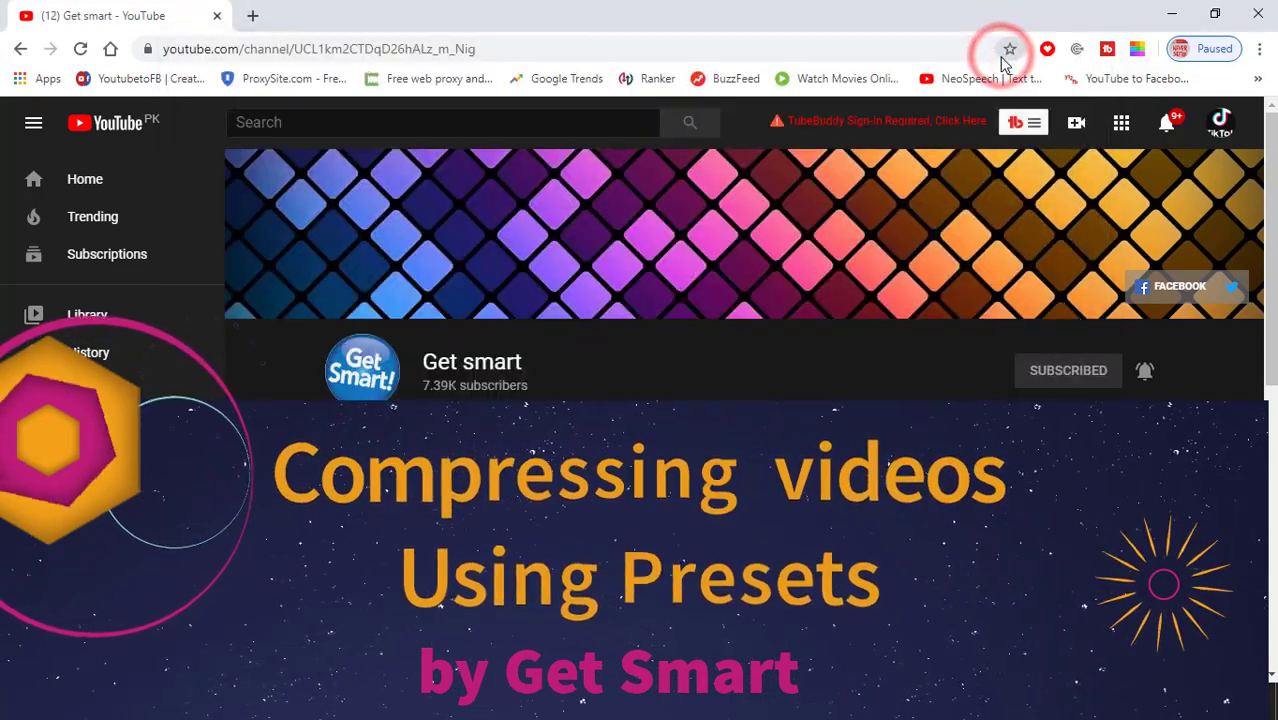
scroll(721, 275, down, 6)
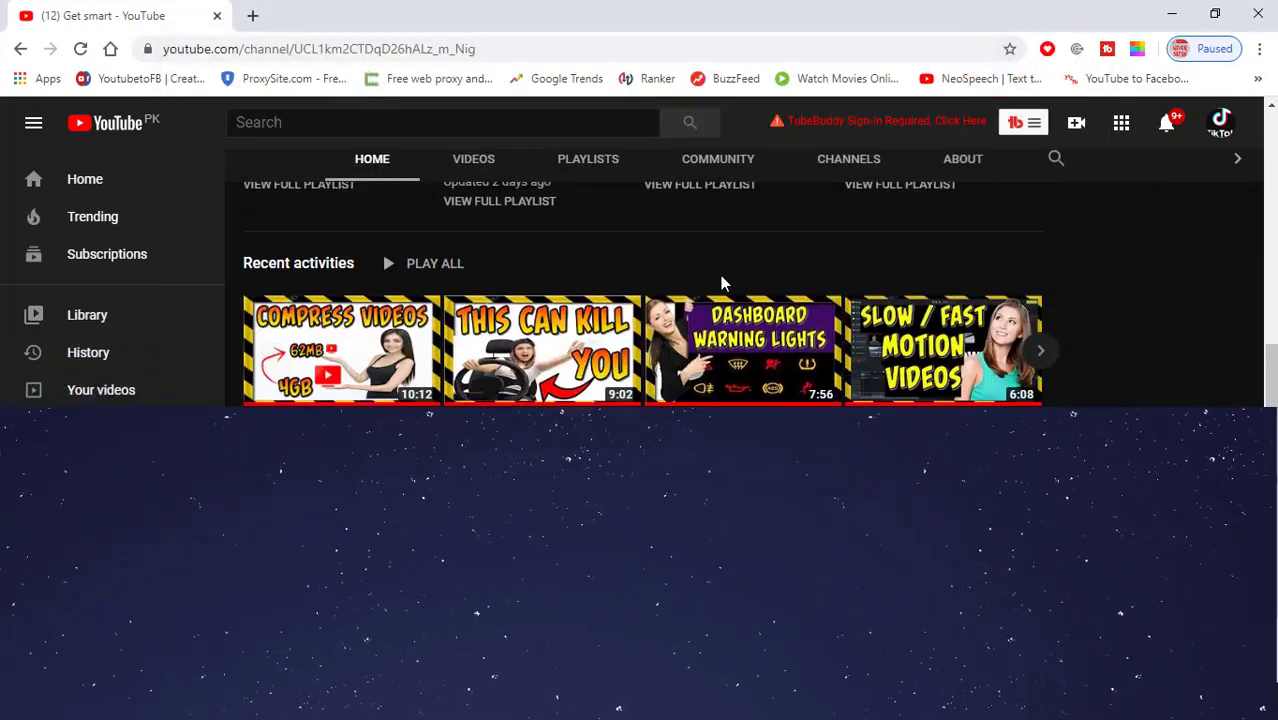
scroll(722, 282, down, 1)
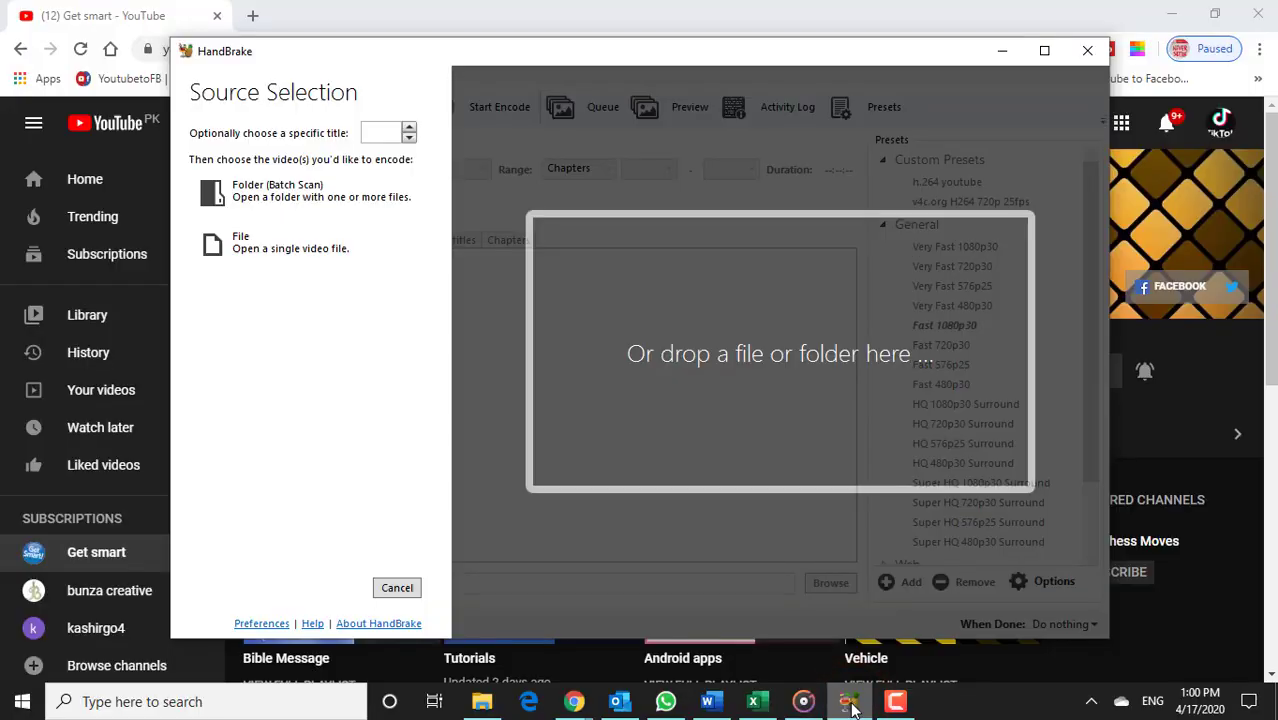
click(849, 705)
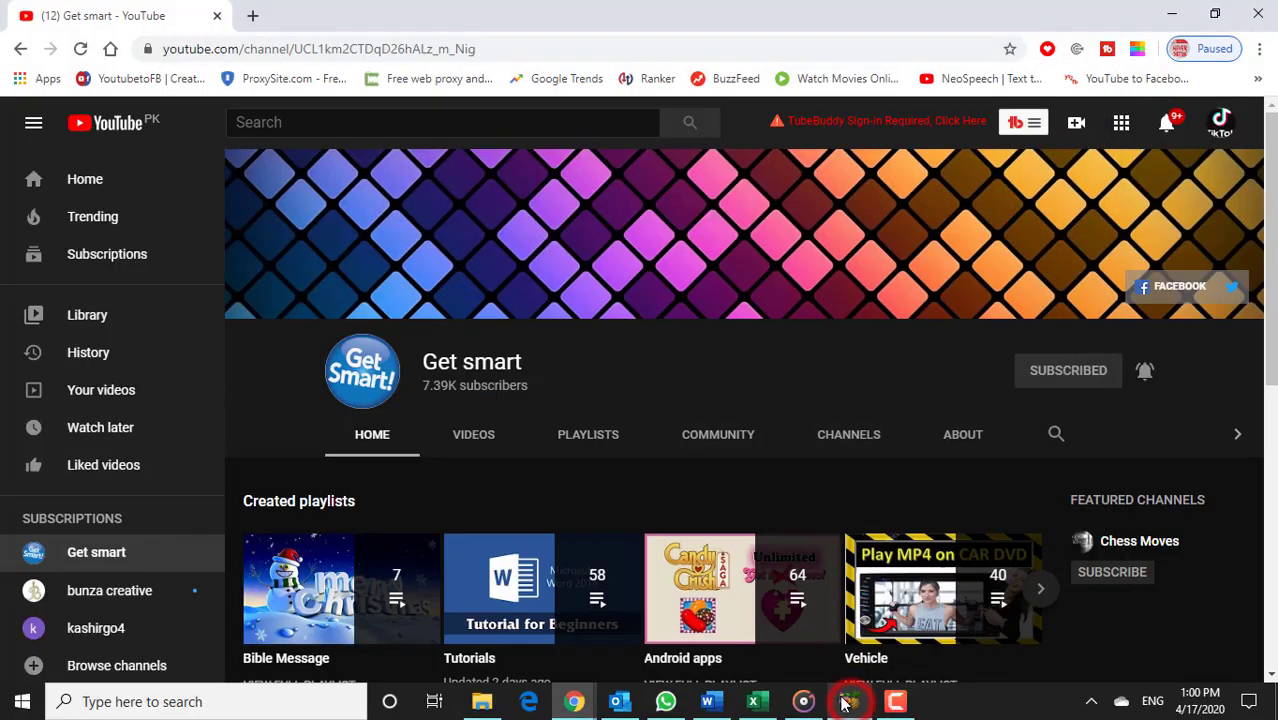
- Play the Compress Large Video Files tutorial past its ad, then return to HandBrake's file picker
scroll(418, 438, down, 5)
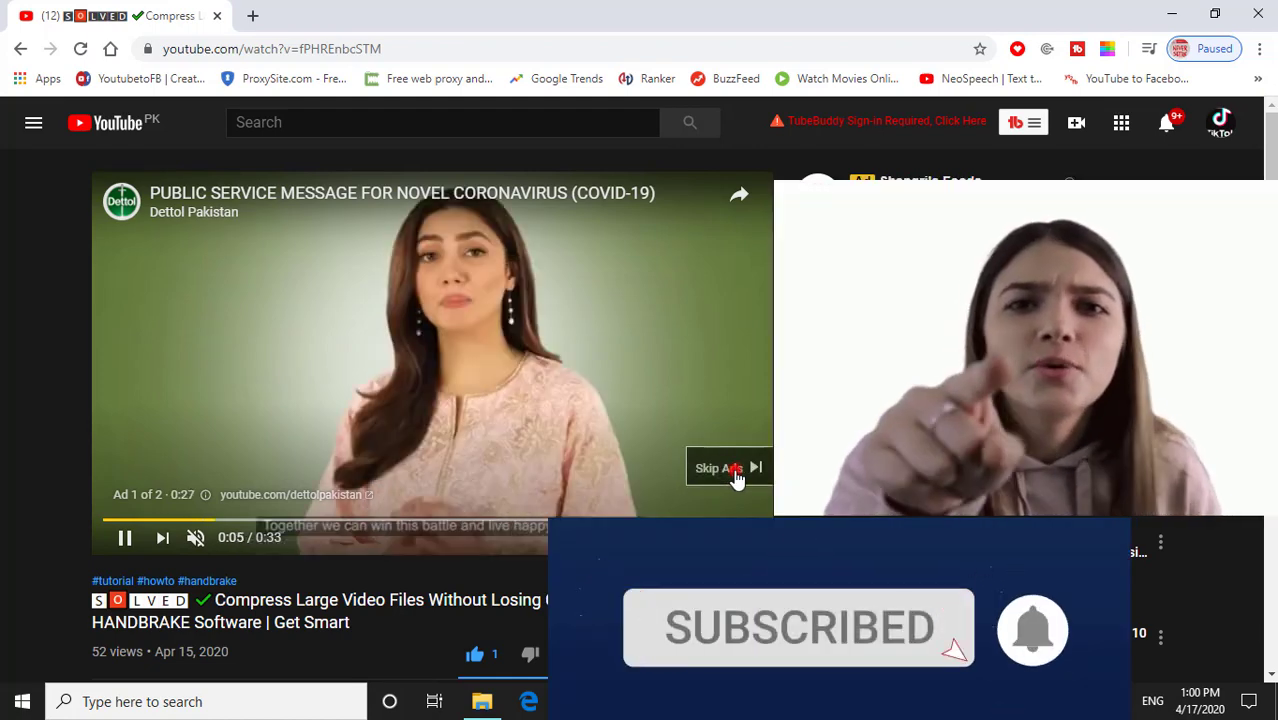
click(731, 470)
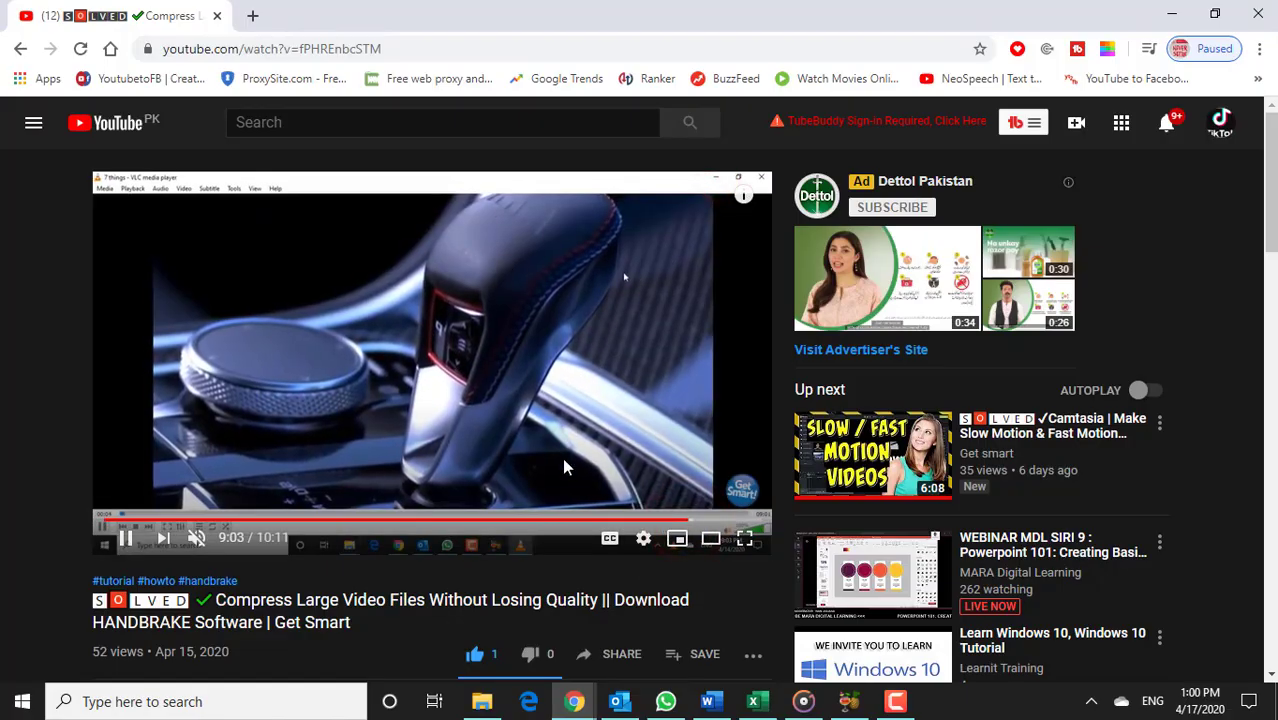
click(848, 703)
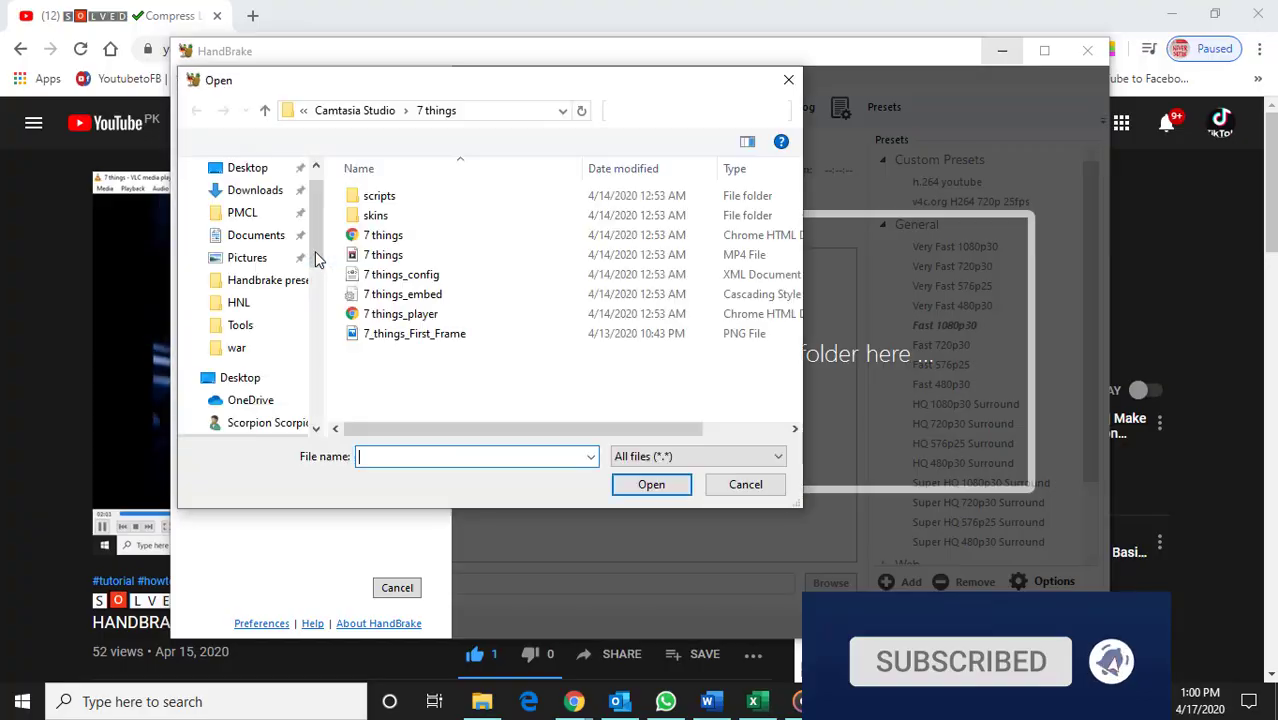
- Close the Open dialog and Source Selection without choosing a video, leaving no source loaded
scroll(316, 258, down, 3)
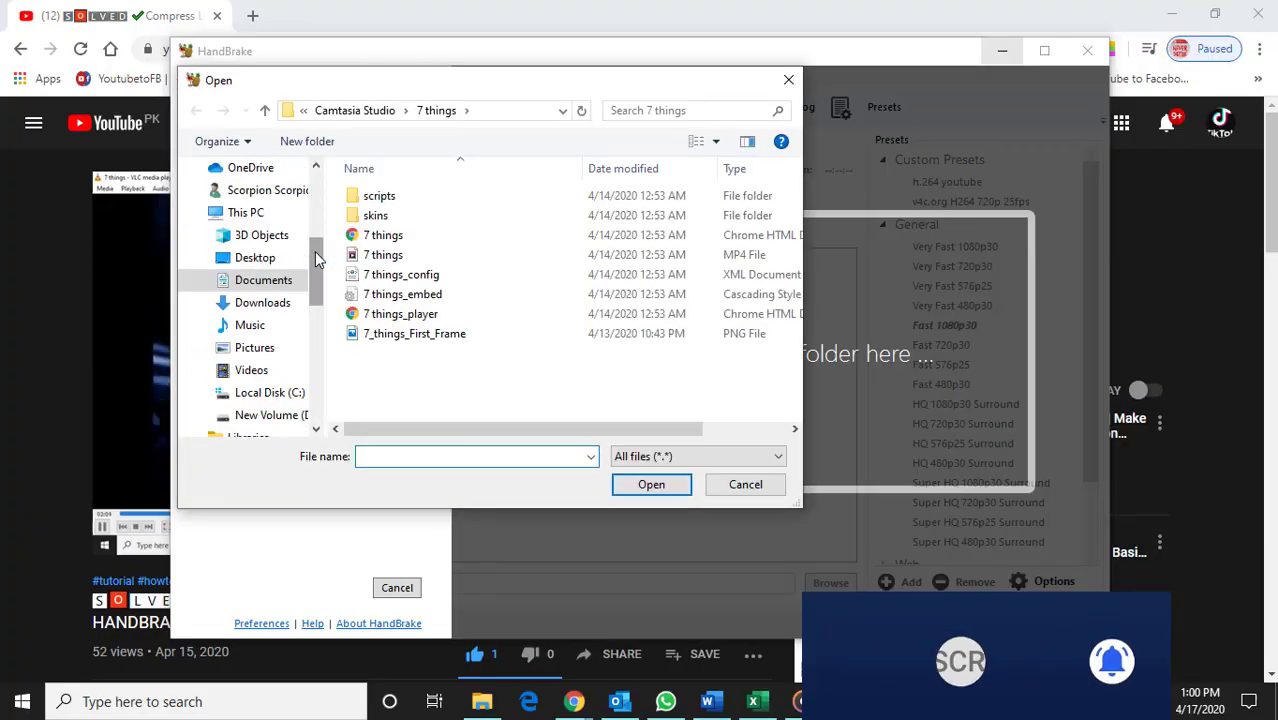
click(792, 83)
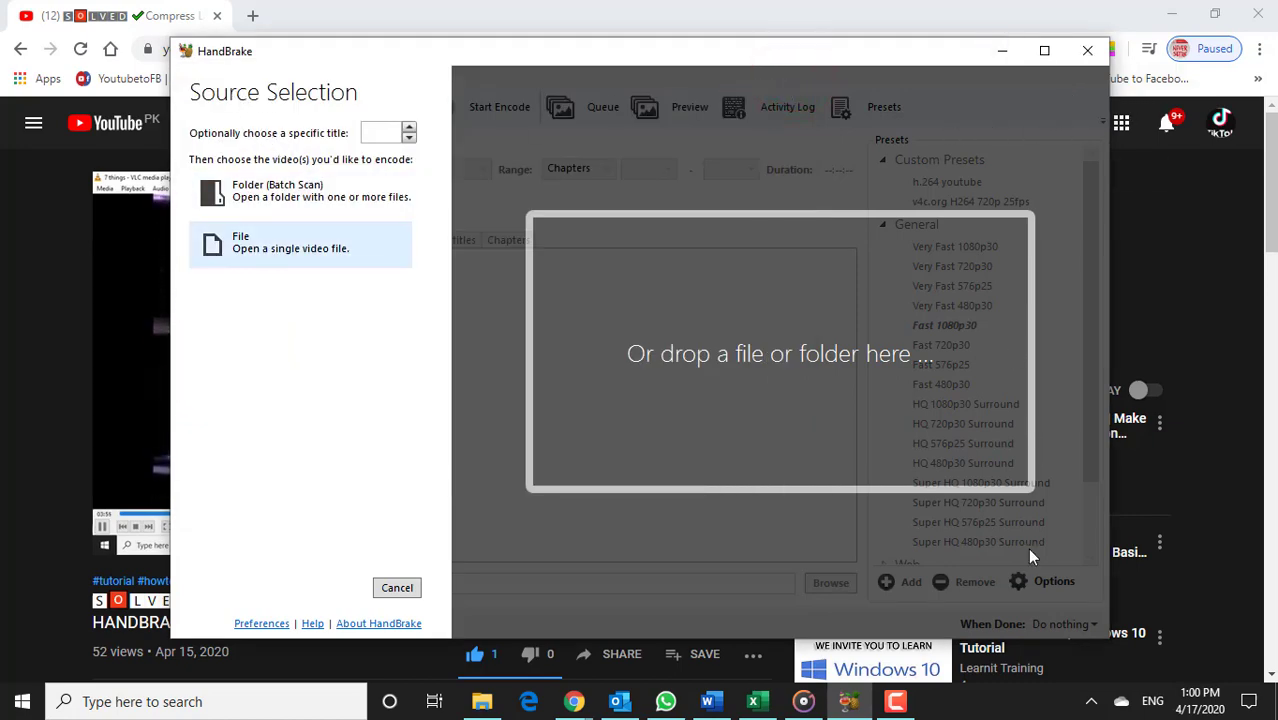
click(977, 586)
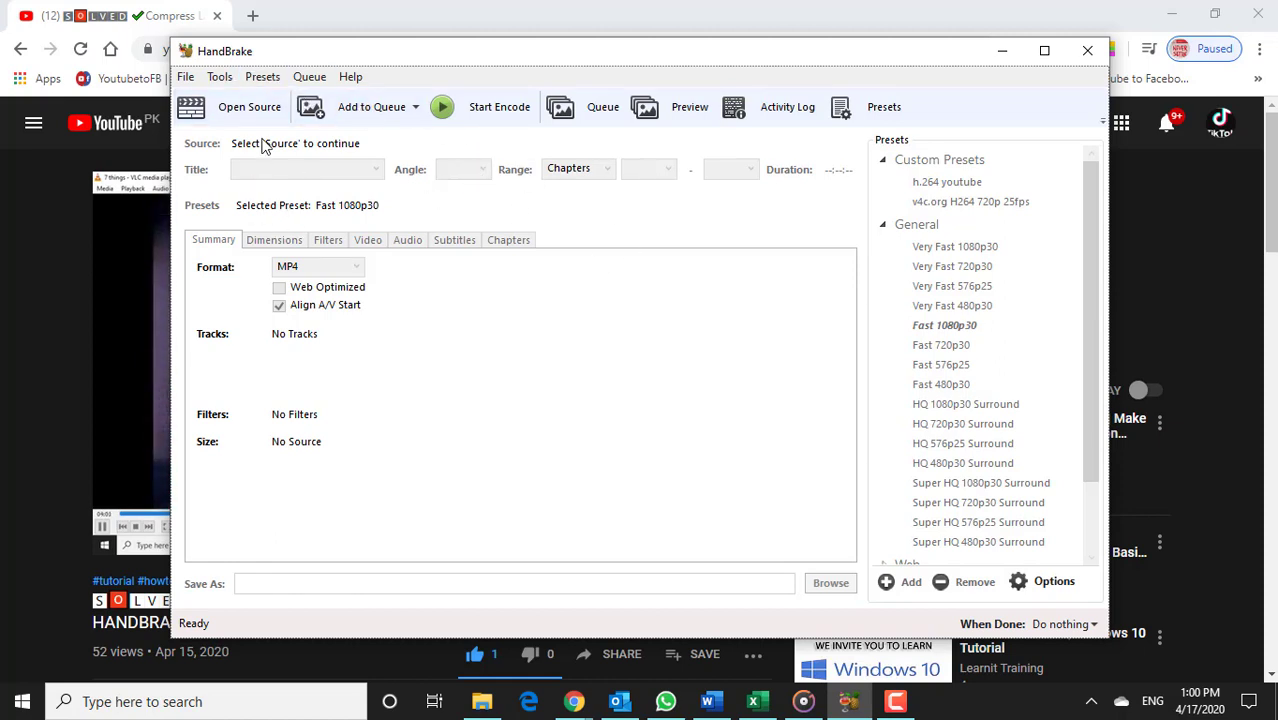
click(263, 78)
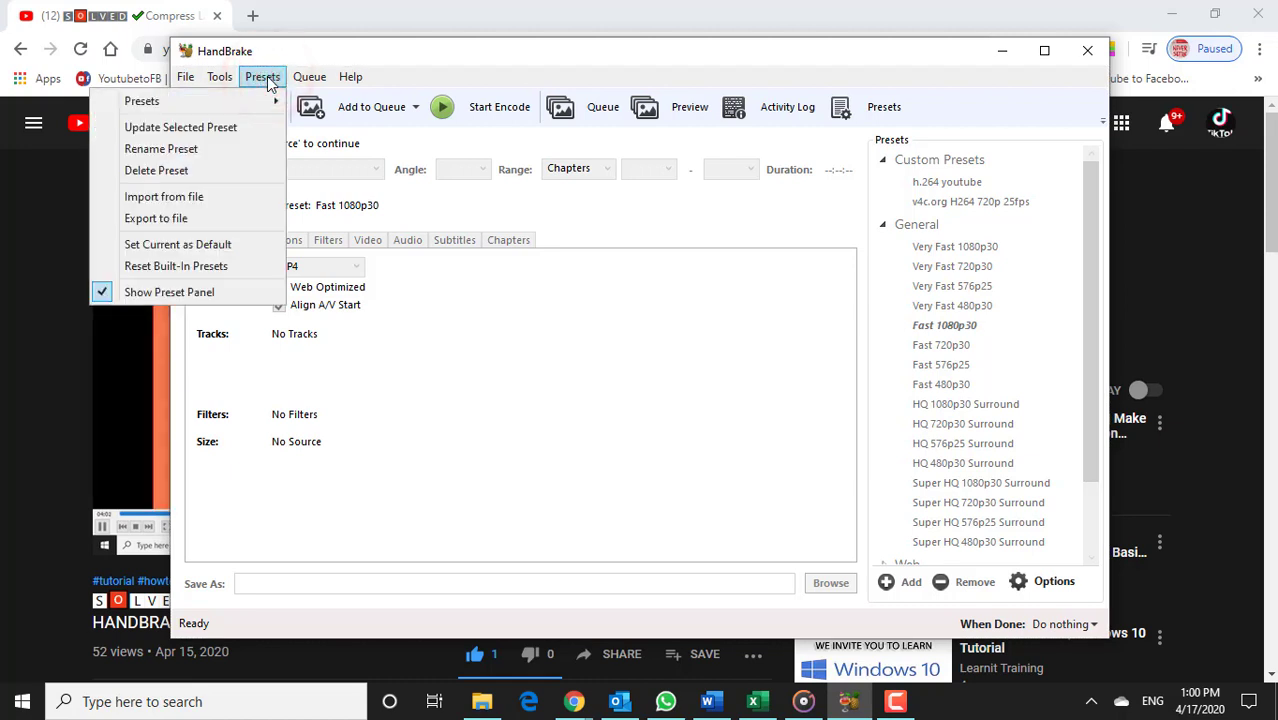
- Import Handbrake_Preset_V4C_H264_30fps.plist from the Handbrake presets folder as a custom preset
click(190, 197)
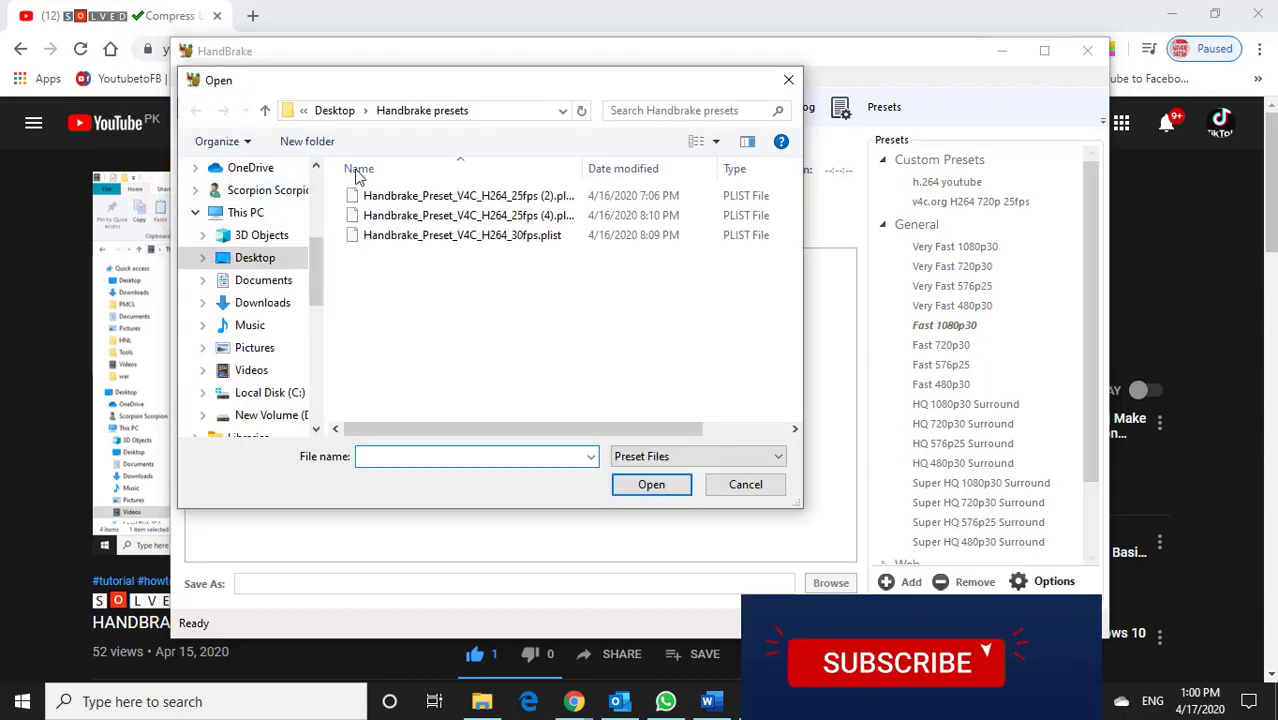
click(503, 240)
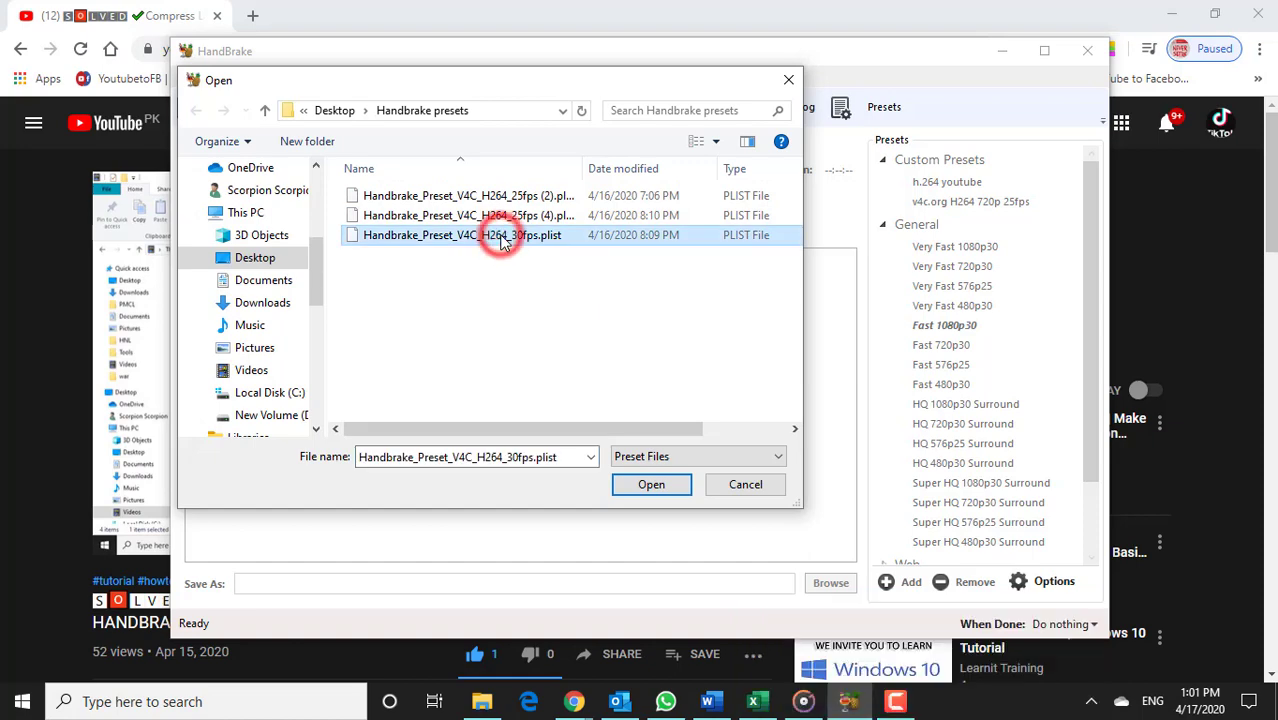
click(651, 485)
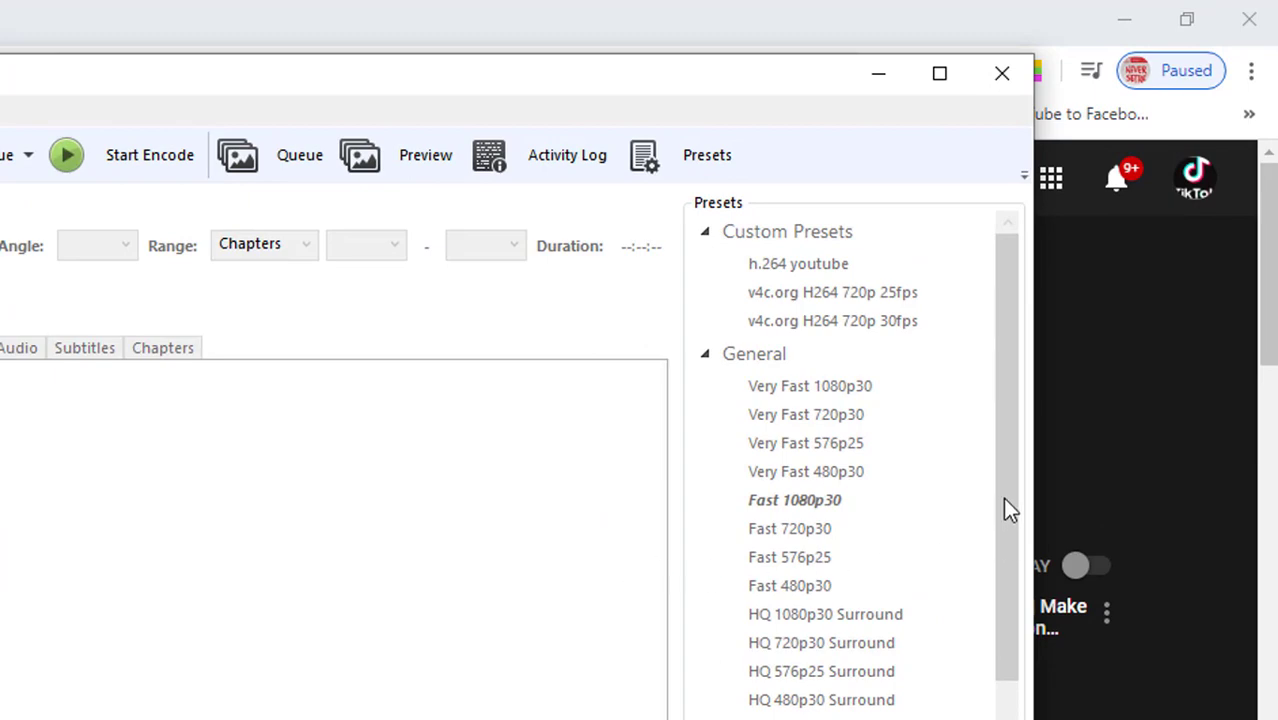
click(1008, 505)
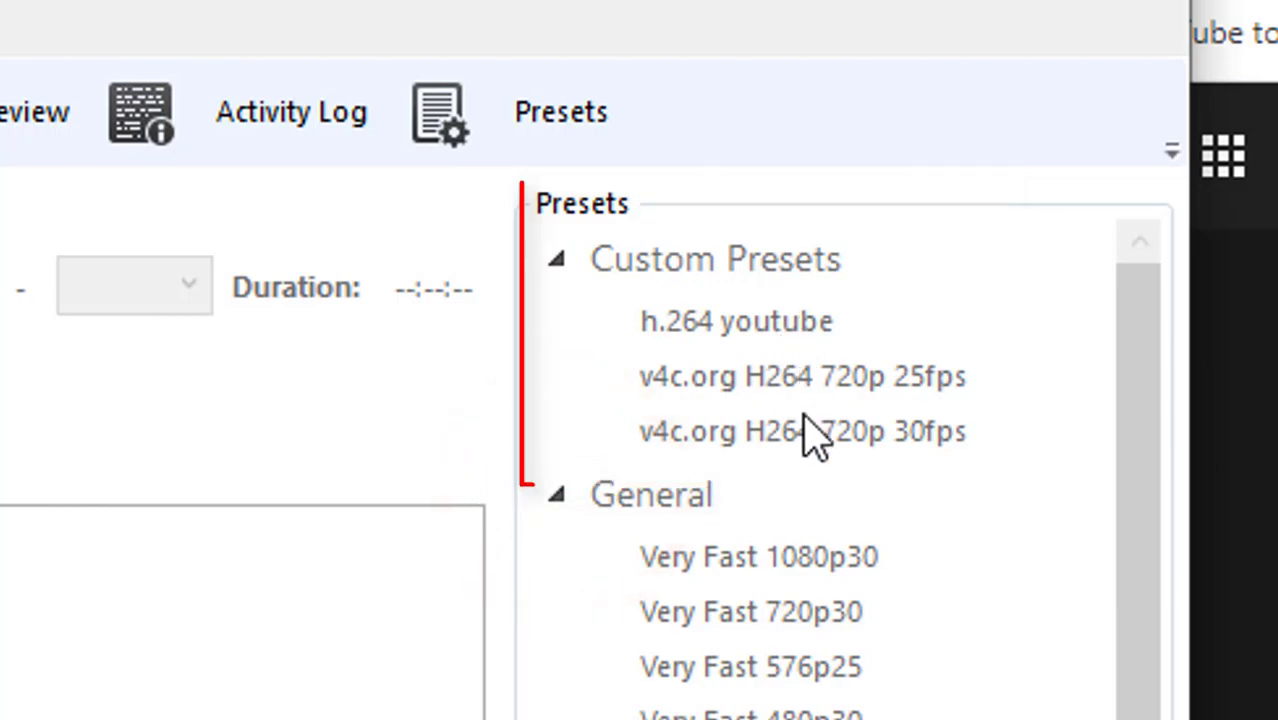
click(779, 386)
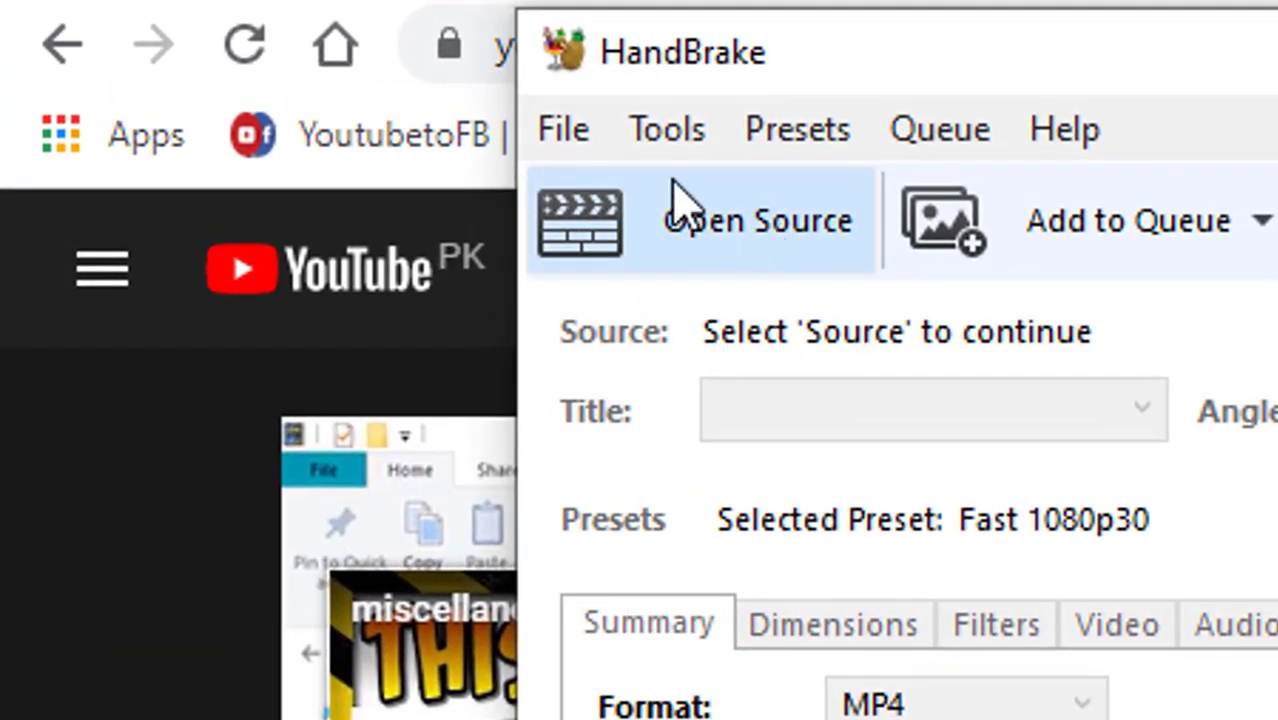
- Load 7 Things-1 from Videos as the source and apply the v4c.org H264 720p 30fps preset
click(575, 135)
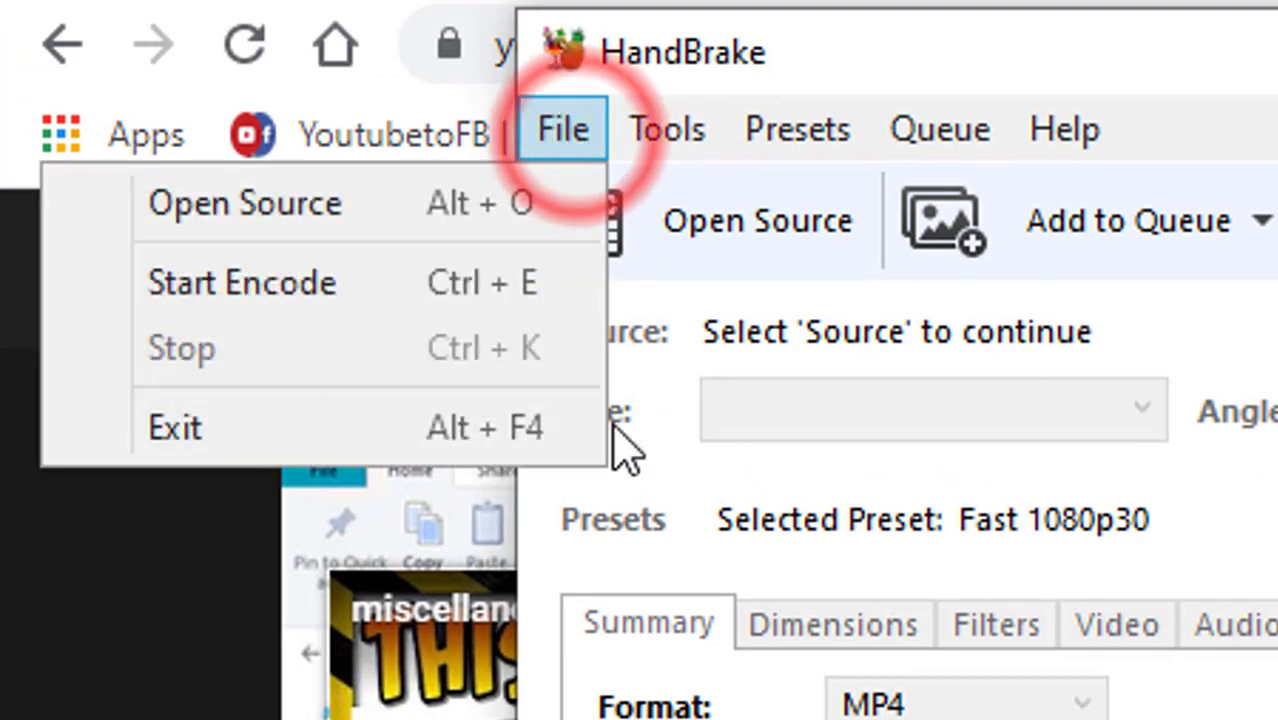
click(760, 225)
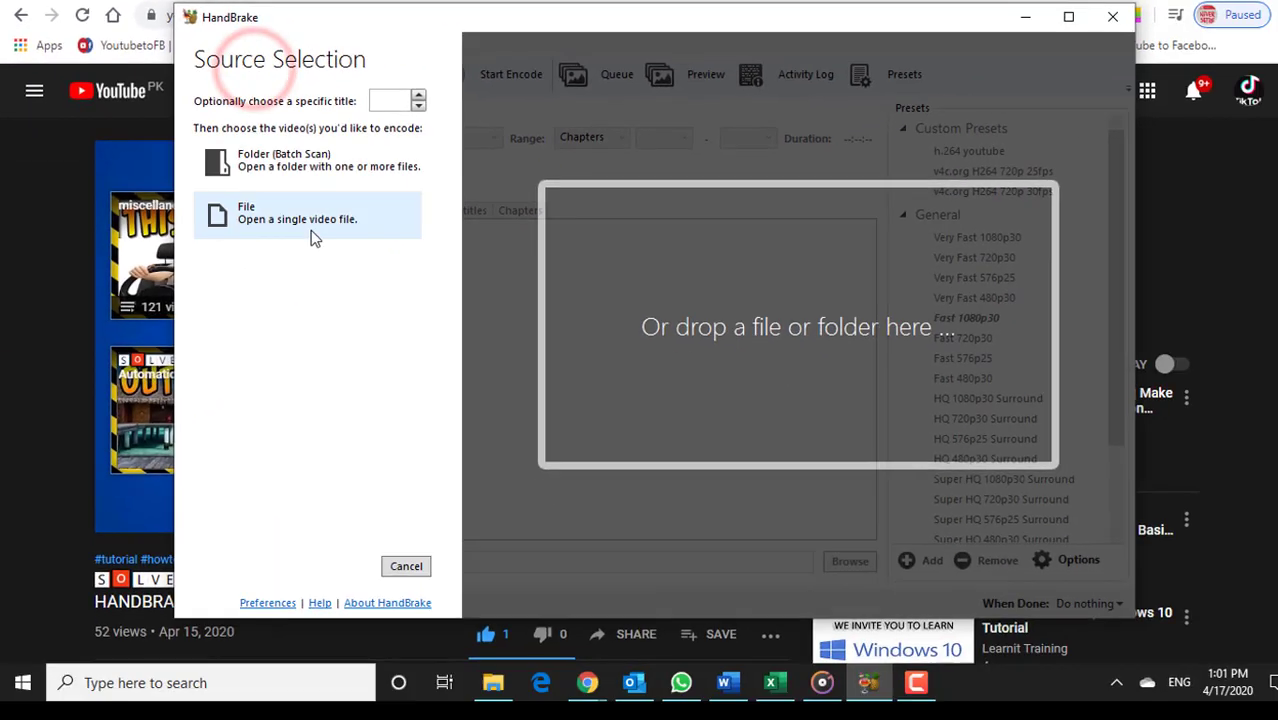
click(312, 232)
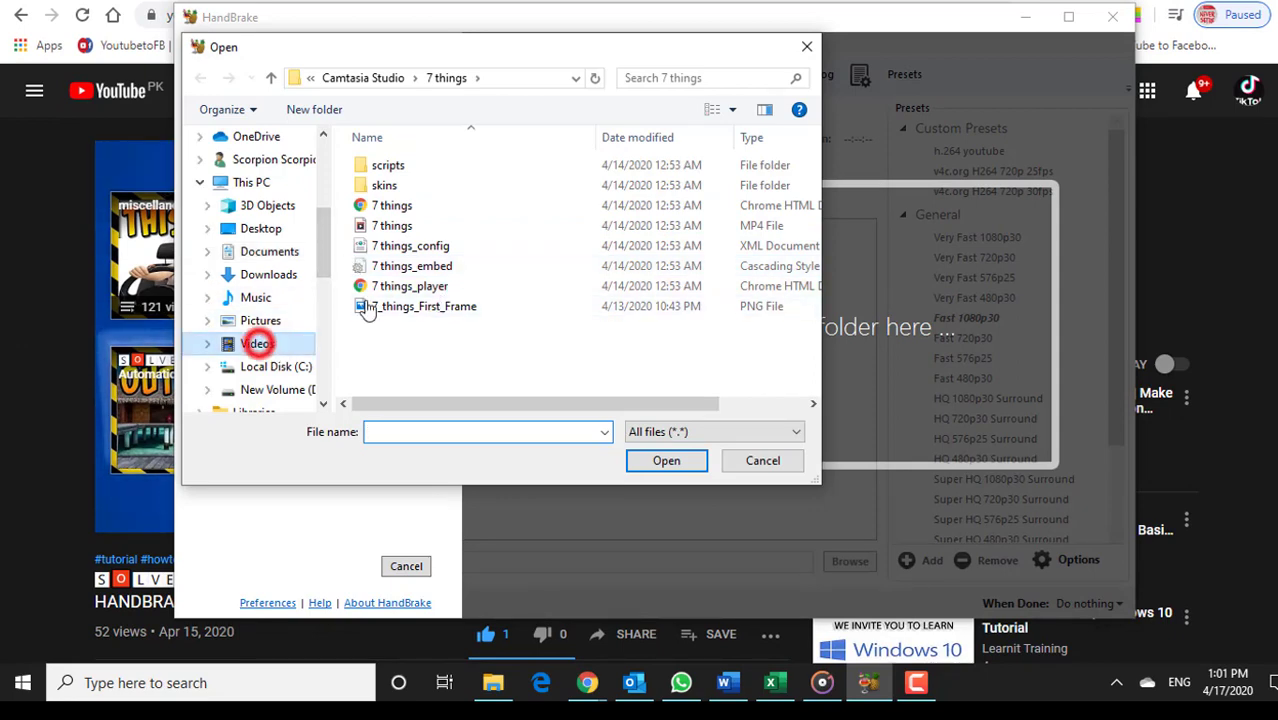
double_click(744, 197)
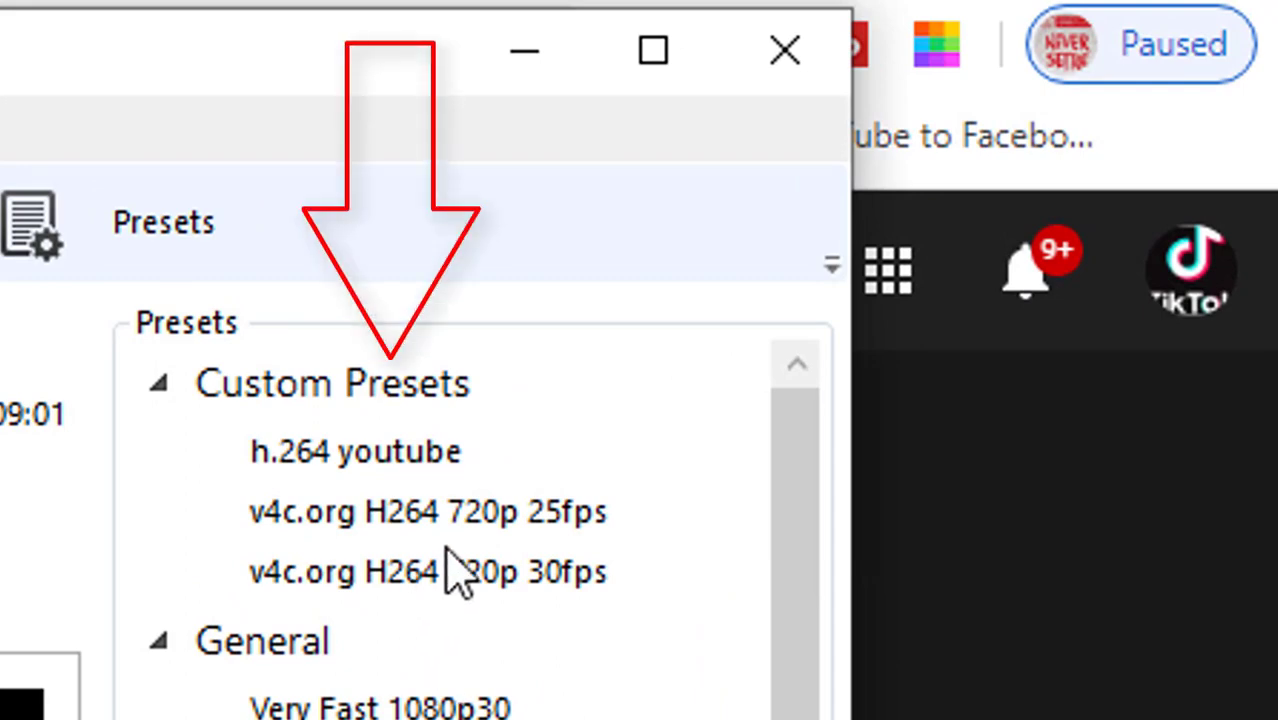
click(560, 585)
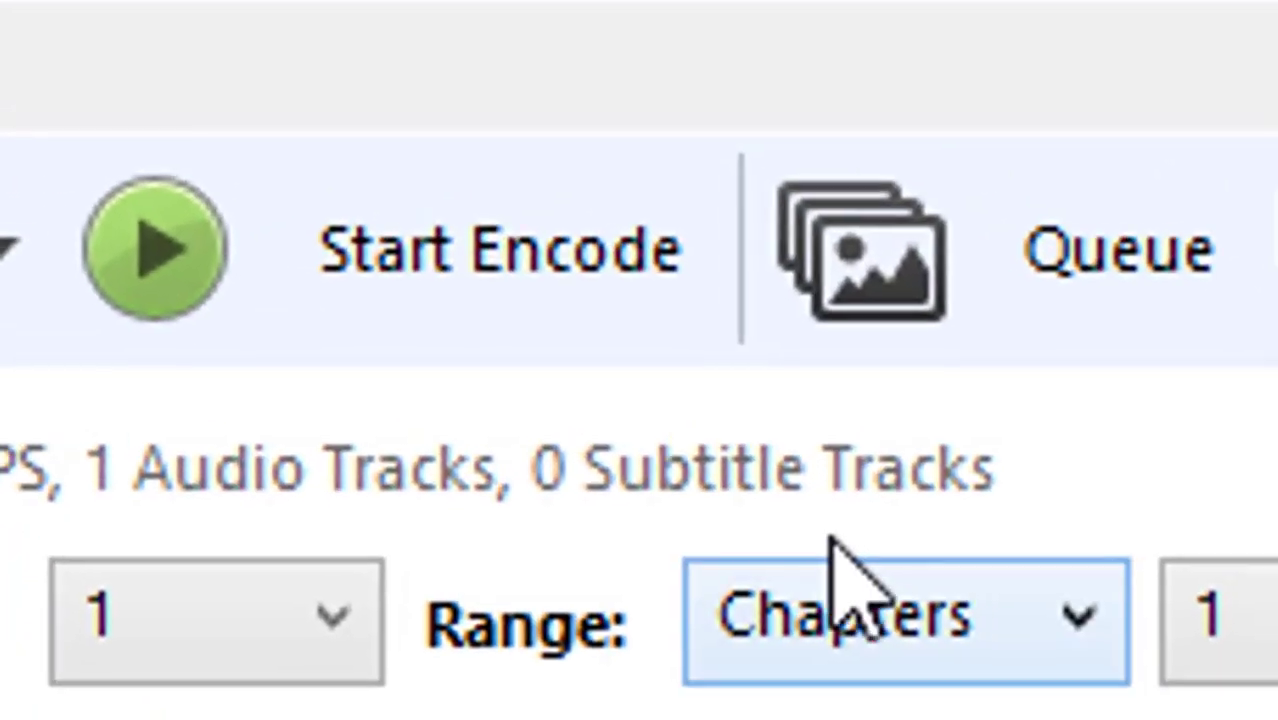
- Encode 7 Things-1 to 7 Things-1-1.m4v, stepping to the last preview frame and back two
click(496, 107)
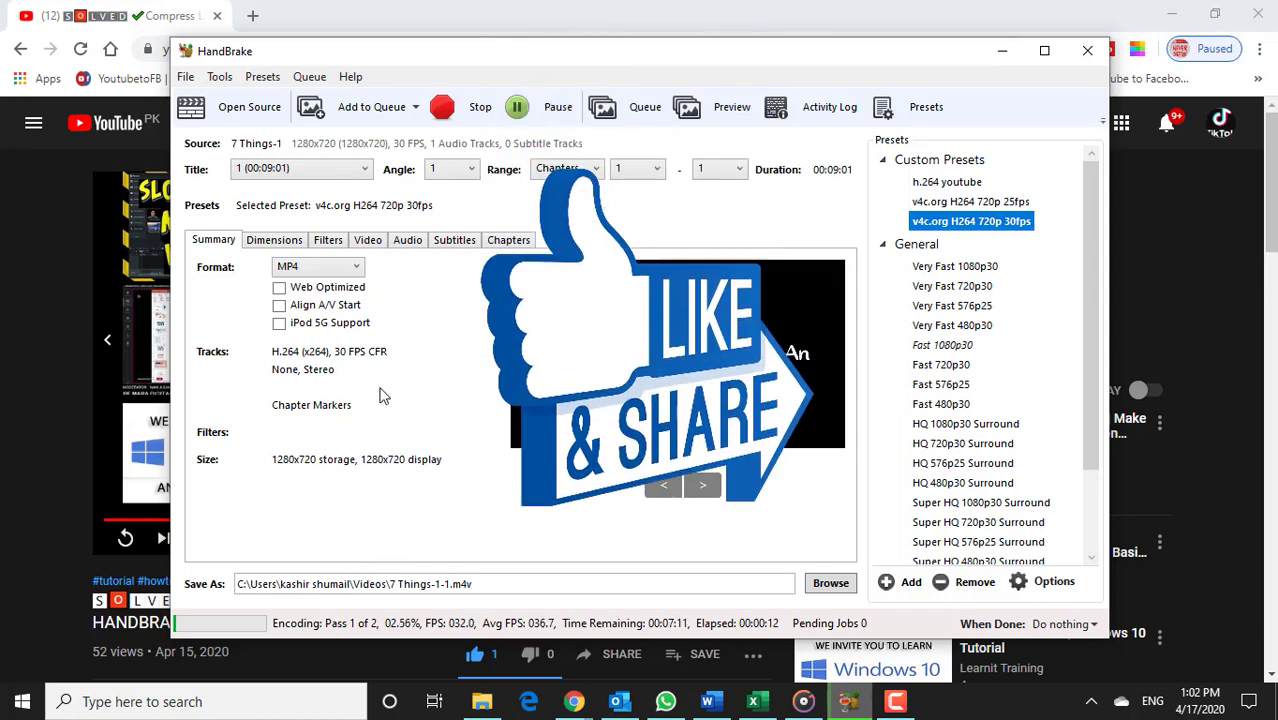
click(709, 494)
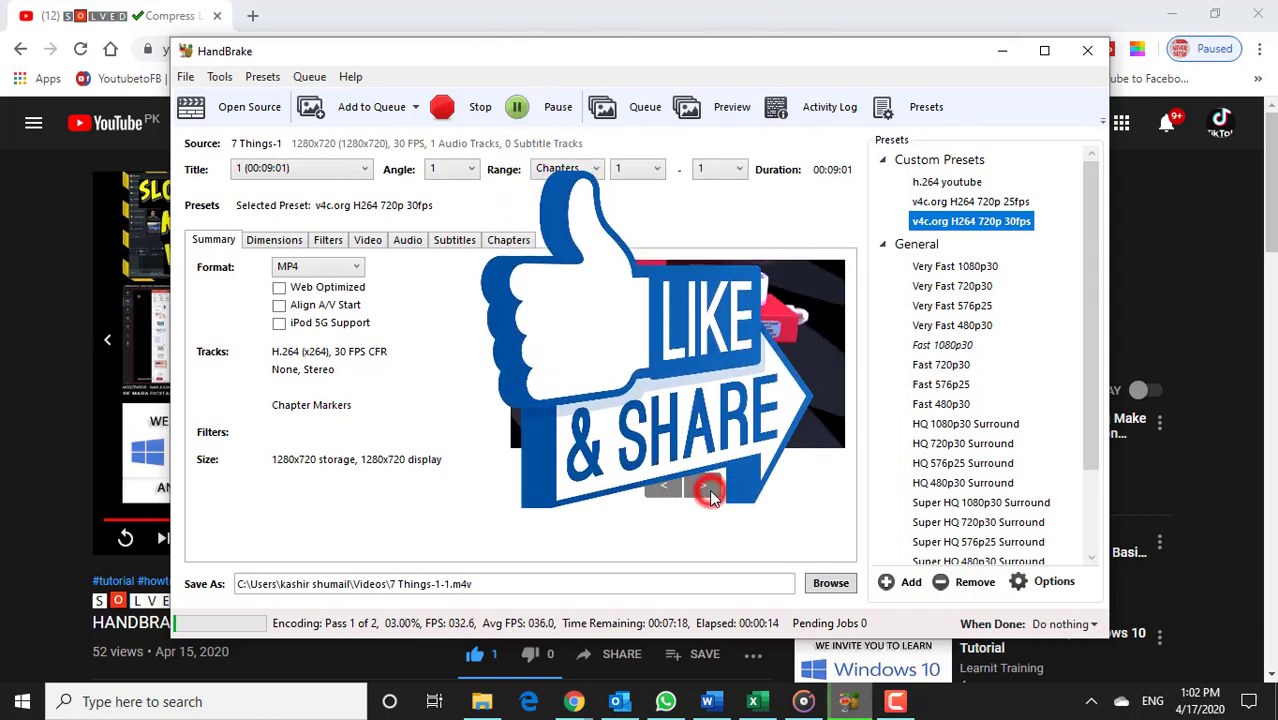
click(706, 487)
click(706, 487)
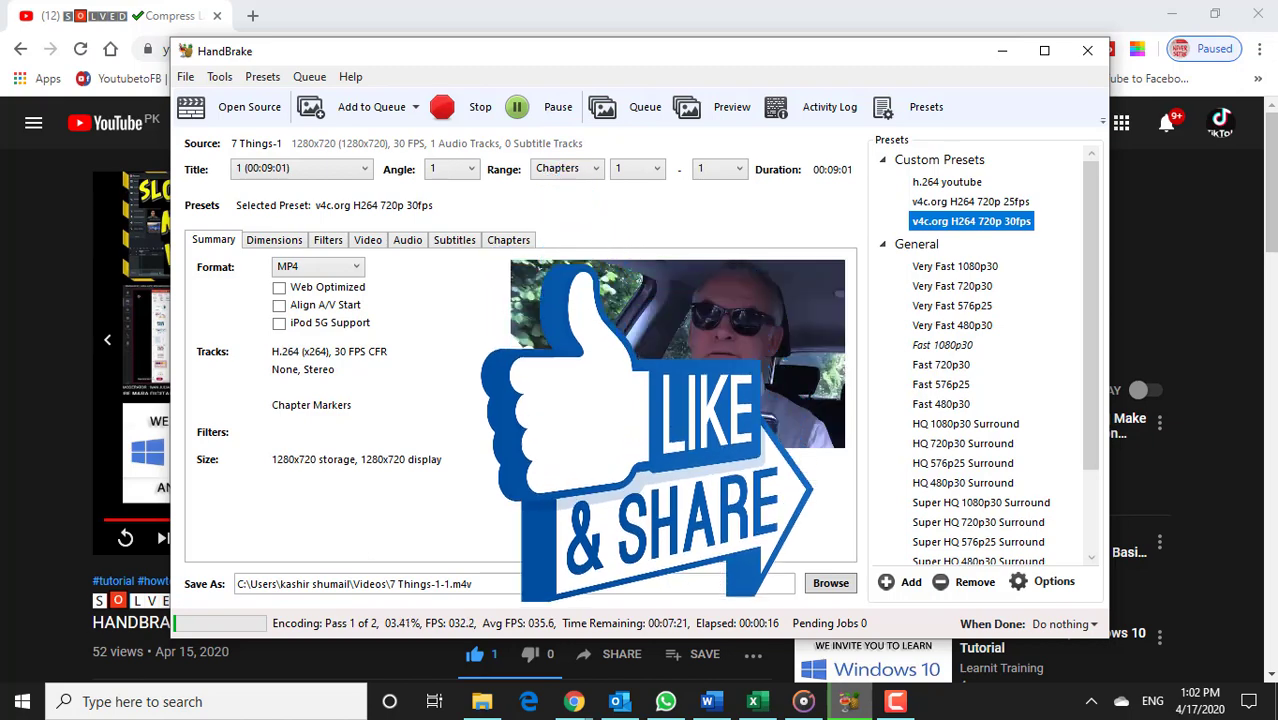
click(708, 489)
click(708, 489)
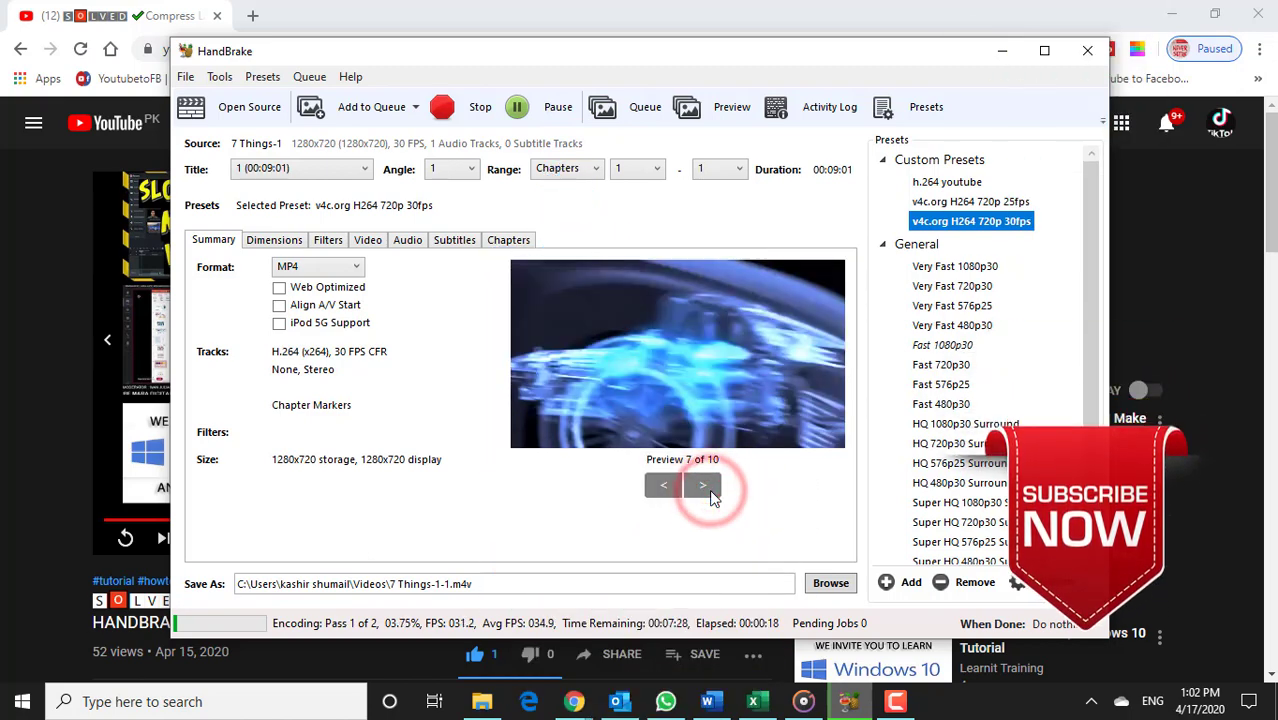
click(708, 489)
click(708, 490)
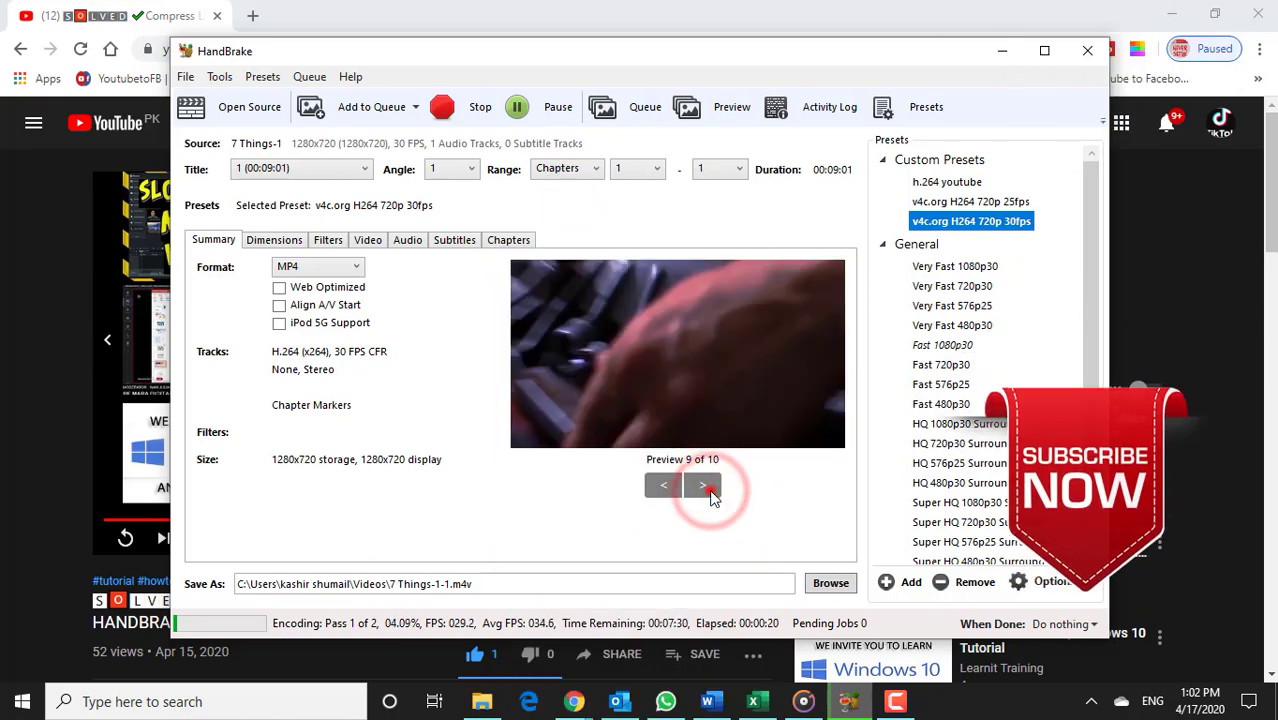
click(708, 490)
click(672, 487)
click(672, 487)
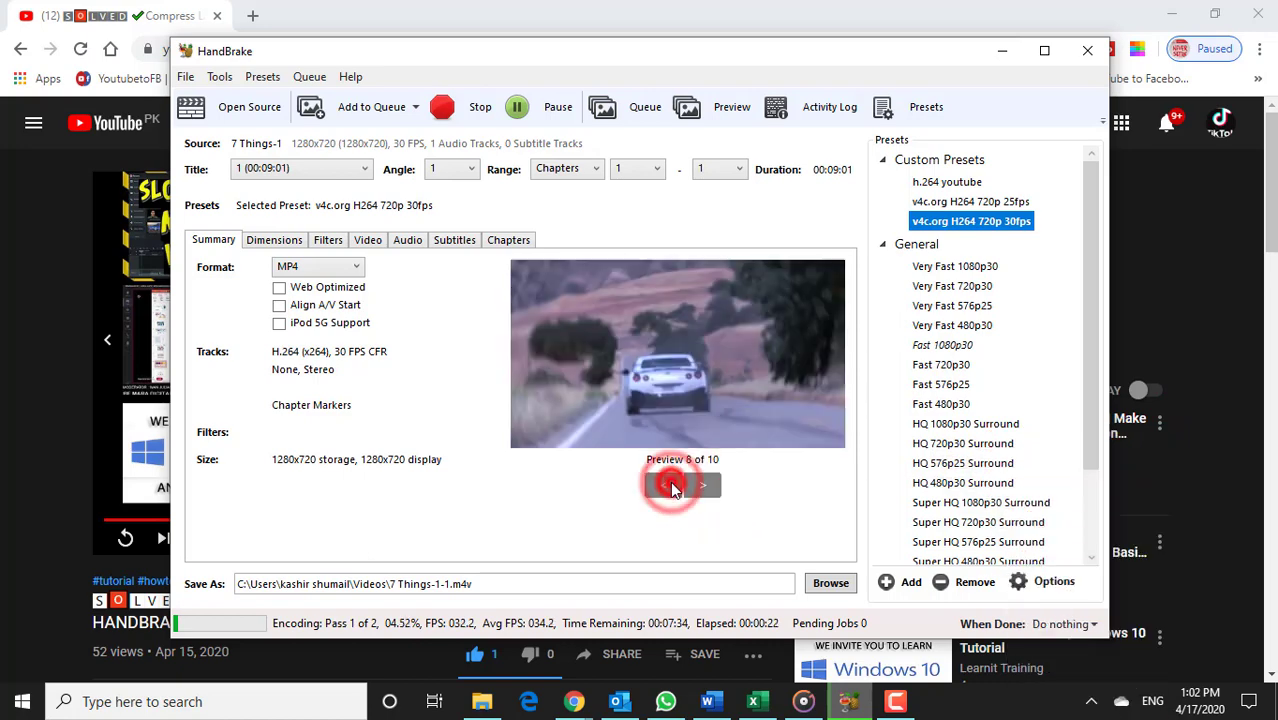